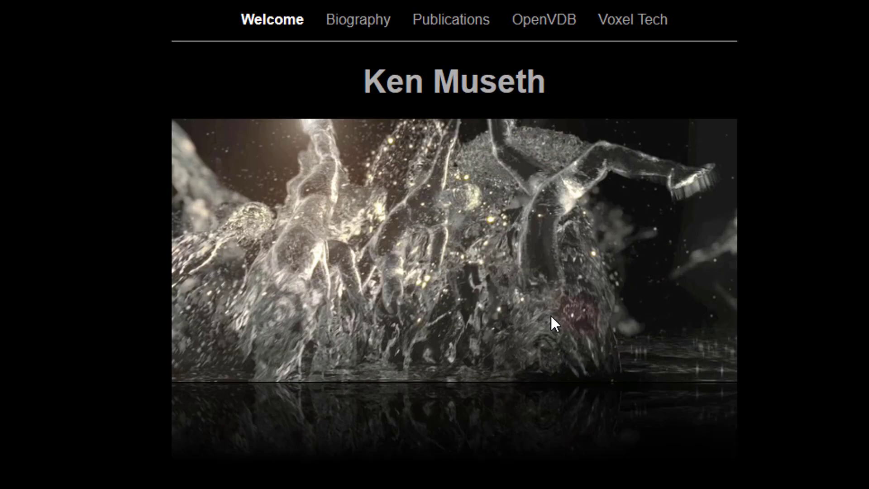
Open the OpenVDB page, switch to the Cubebrush product page for 200 Modular OpenVDB Clouds and review its details
click(547, 21)
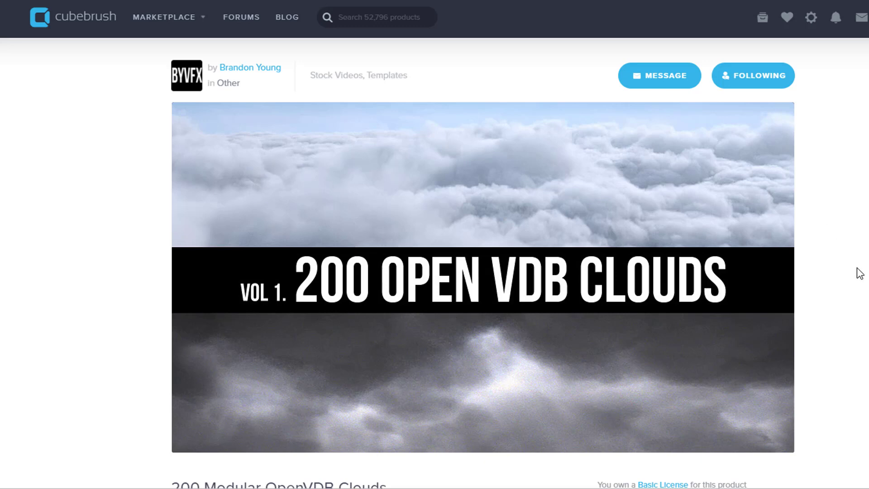
scroll(435, 262, down, 1)
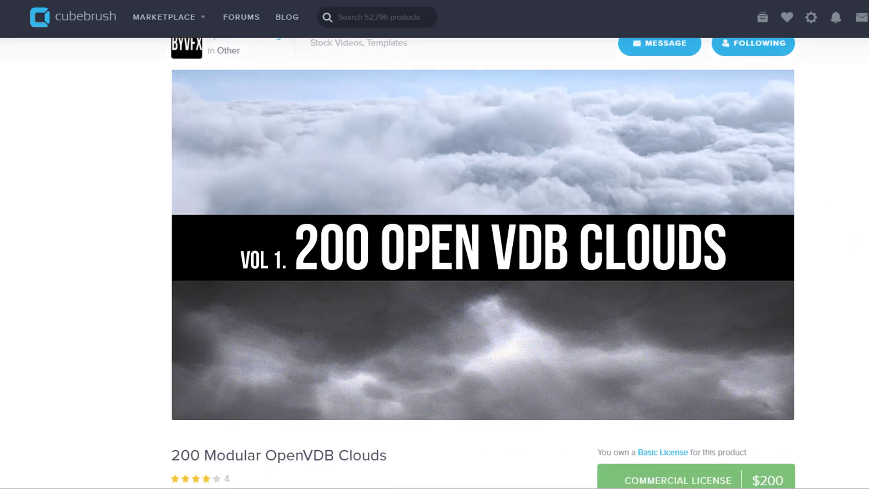
scroll(434, 262, up, 1)
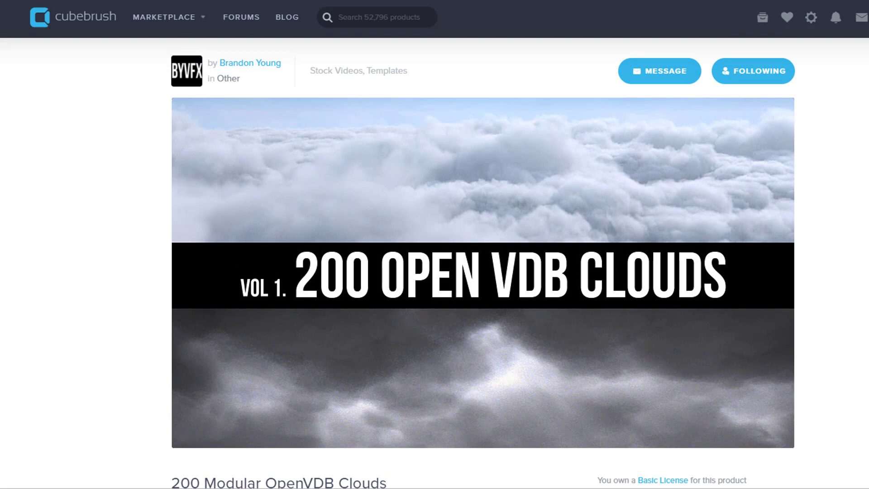
scroll(434, 263, down, 5)
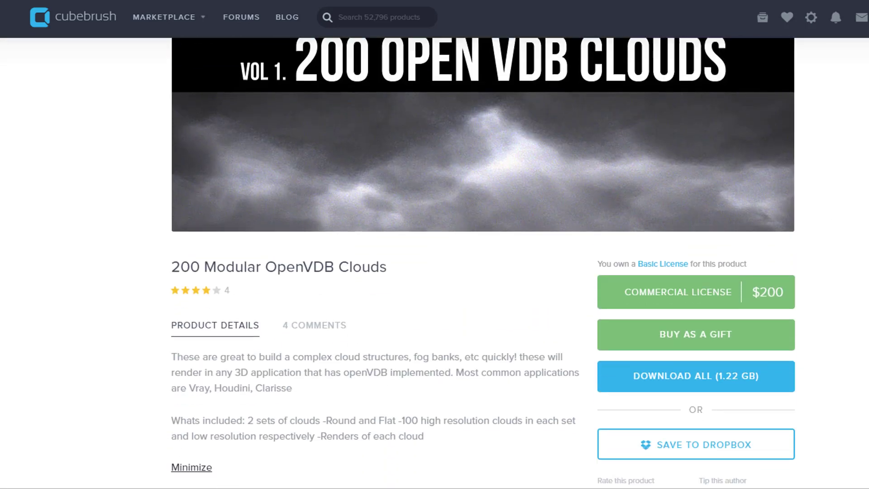
scroll(435, 262, down, 1)
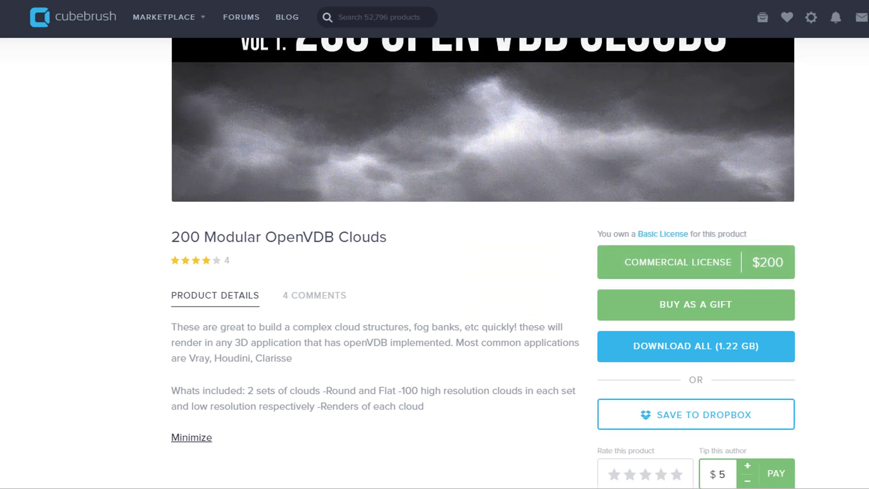
scroll(483, 263, up, 3)
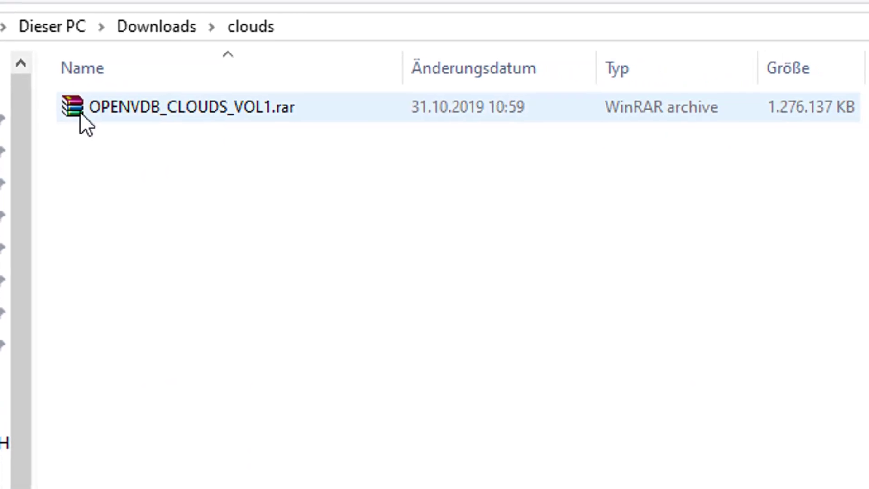
Extract OPENVDB_CLOUDS_VOL1.rar into its own folder and browse the VDB files in VOL1, FlatClouds, hires
right_drag(63, 103, 56, 108)
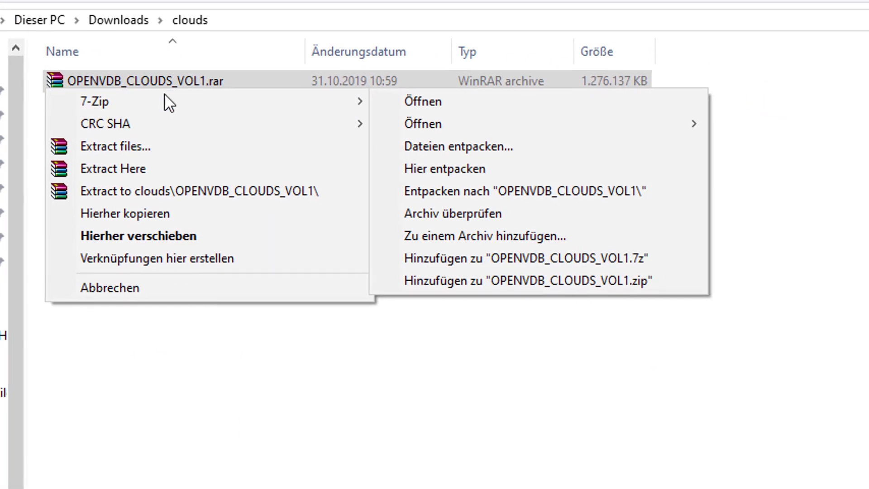
click(153, 160)
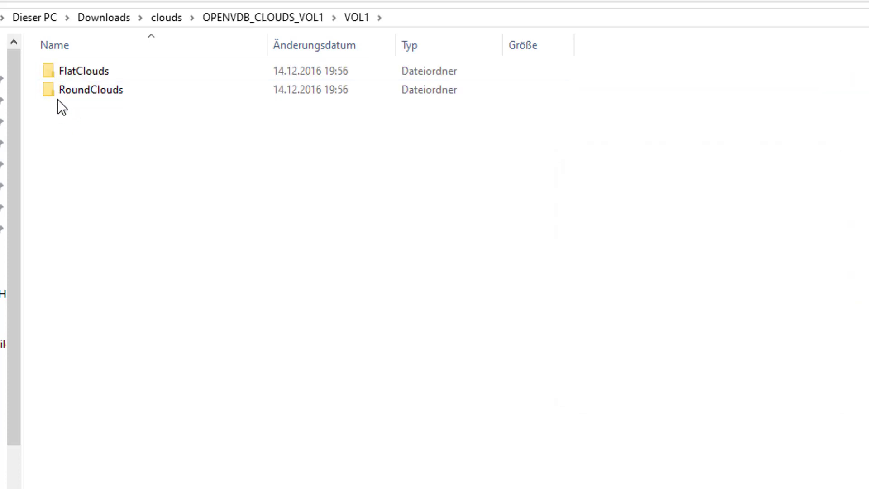
double_click(48, 72)
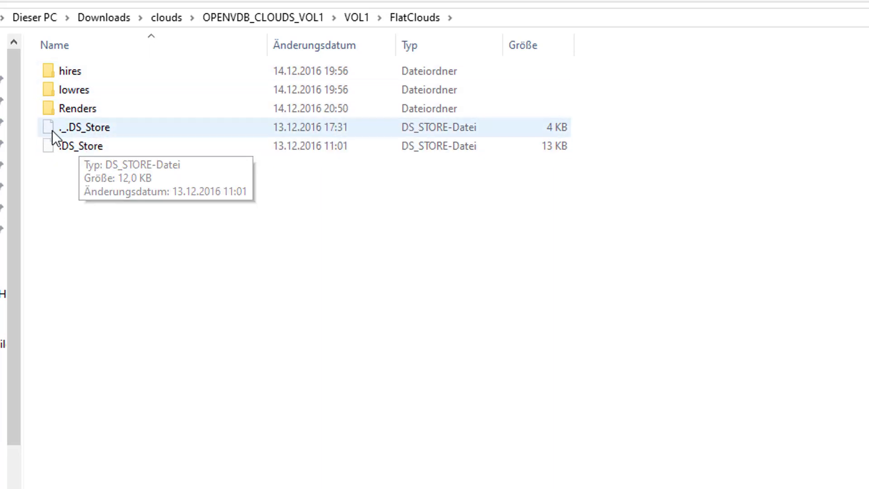
double_click(50, 69)
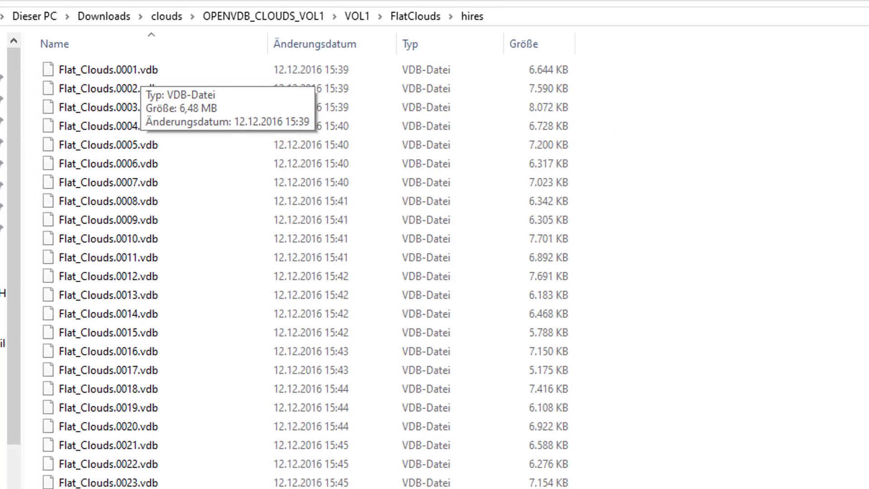
scroll(186, 81, down, 3)
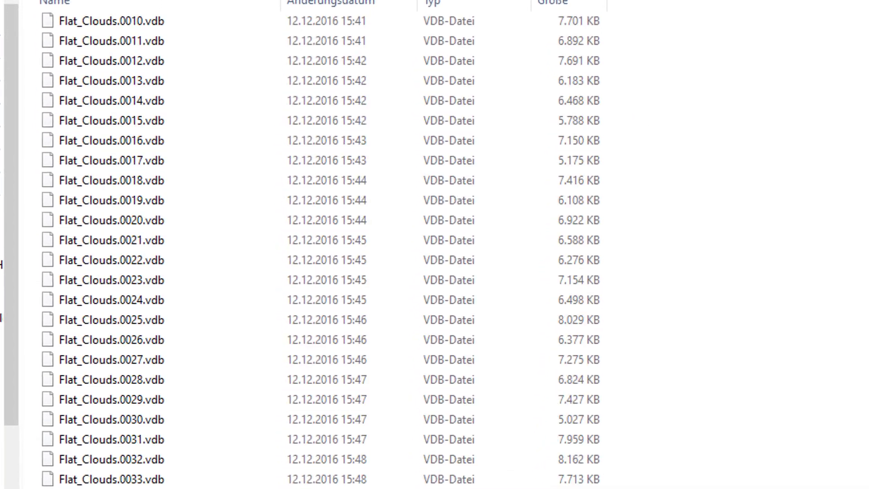
scroll(317, 244, down, 20)
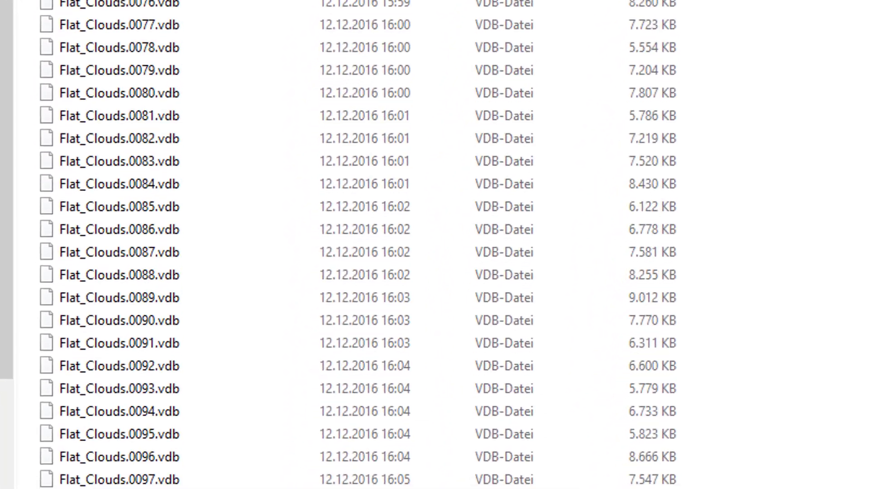
scroll(335, 453, down, 2)
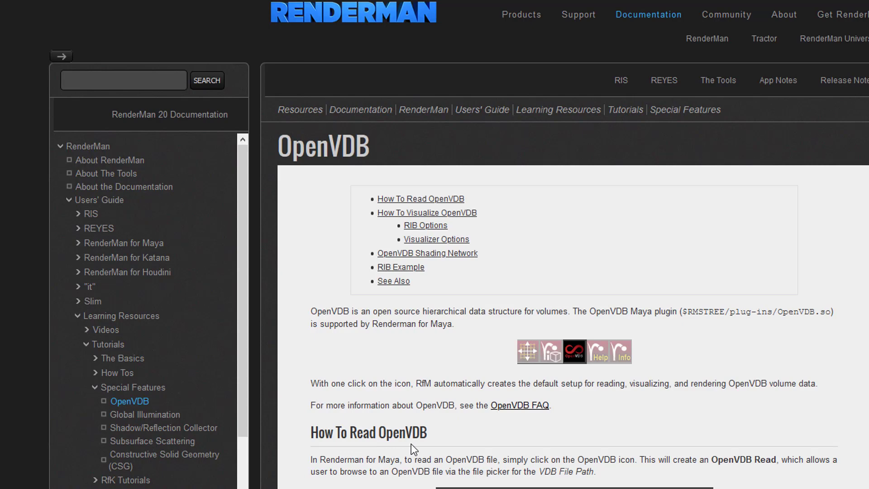
Read the RenderMan documentation page on how to read and visualize OpenVDB files
scroll(573, 258, down, 7)
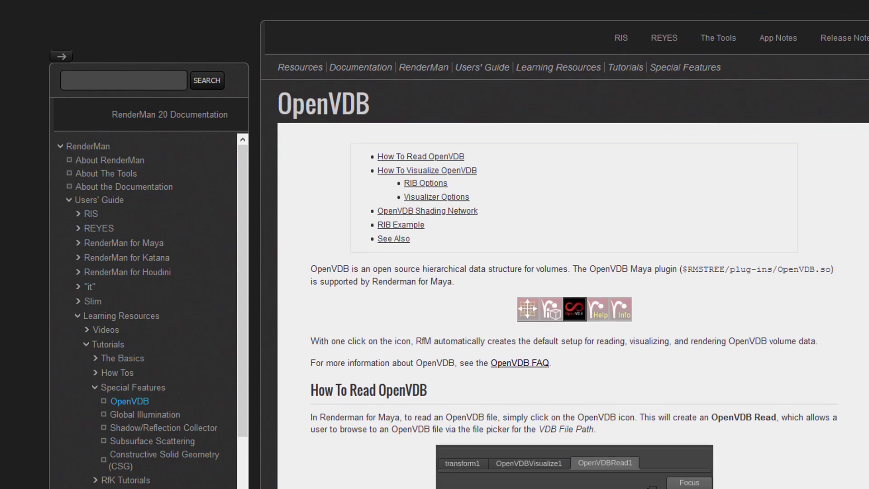
scroll(573, 258, down, 3)
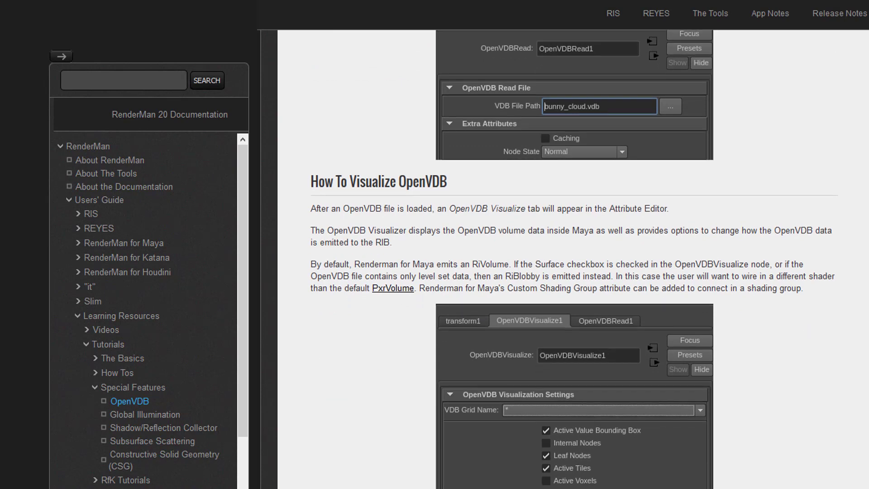
scroll(573, 258, down, 3)
scroll(573, 258, down, 2)
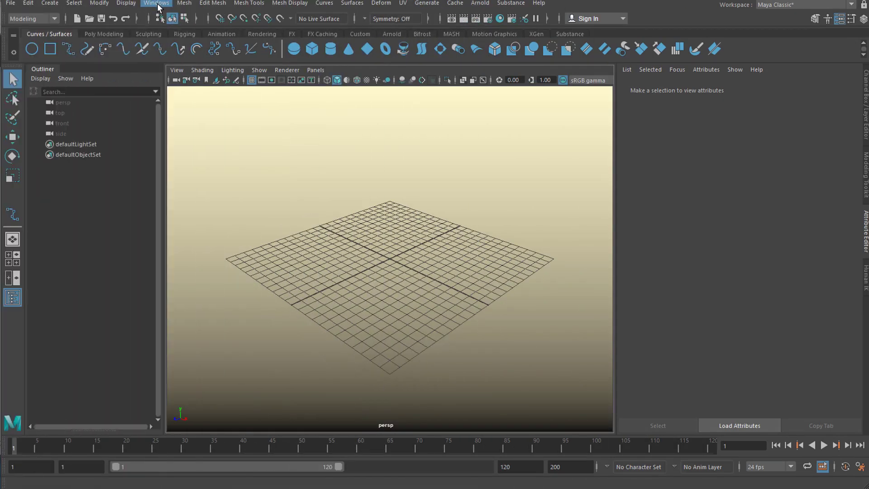
In Maya, create a new graph in the Bifrost Graph Editor and spread its input and output nodes apart
click(157, 4)
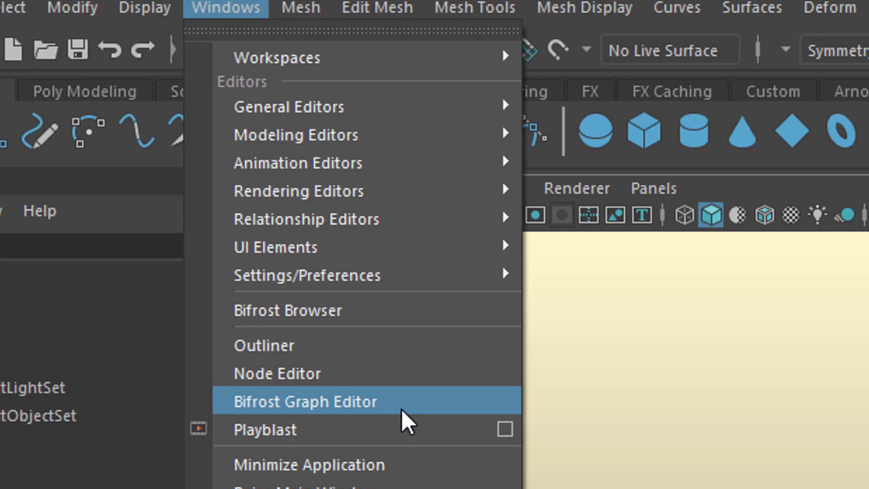
mouse_move(362, 277)
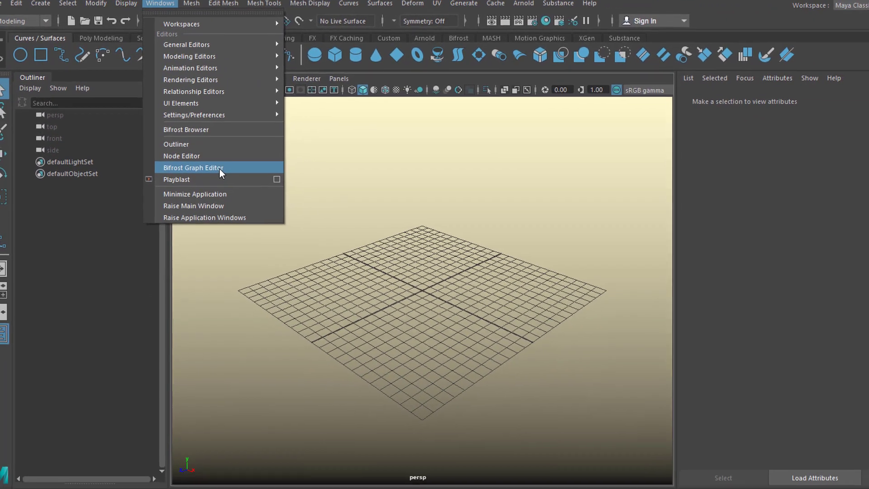
click(213, 157)
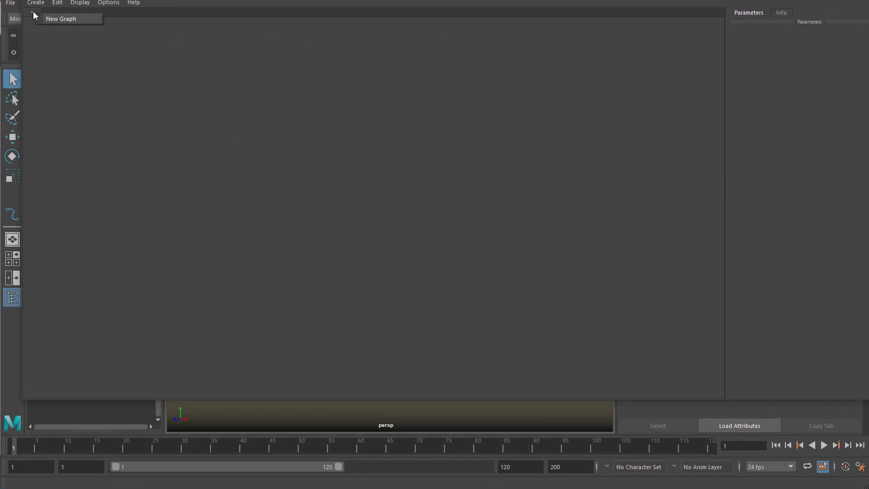
click(53, 20)
drag(346, 218, 179, 201)
drag(548, 230, 587, 217)
click(310, 233)
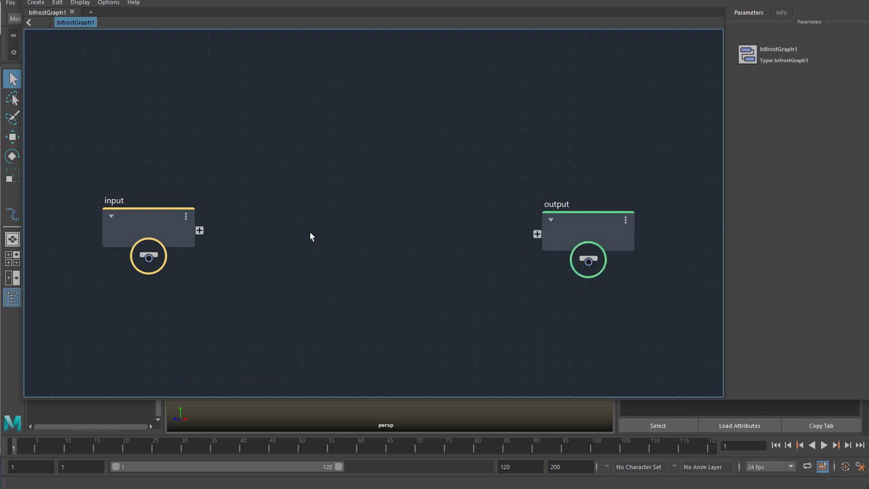
Search the Bifrost nodes for "vdb" and add a read_OpenVDB_volume node to the graph
key(Tab)
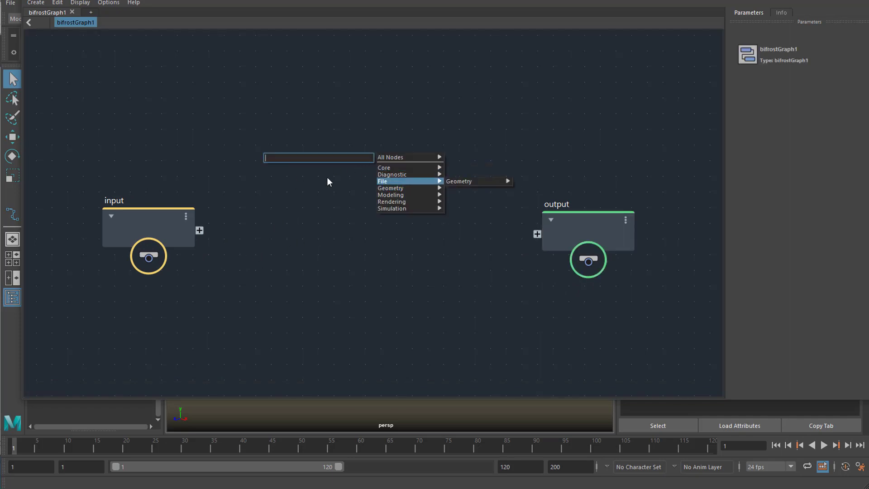
text(vdb)
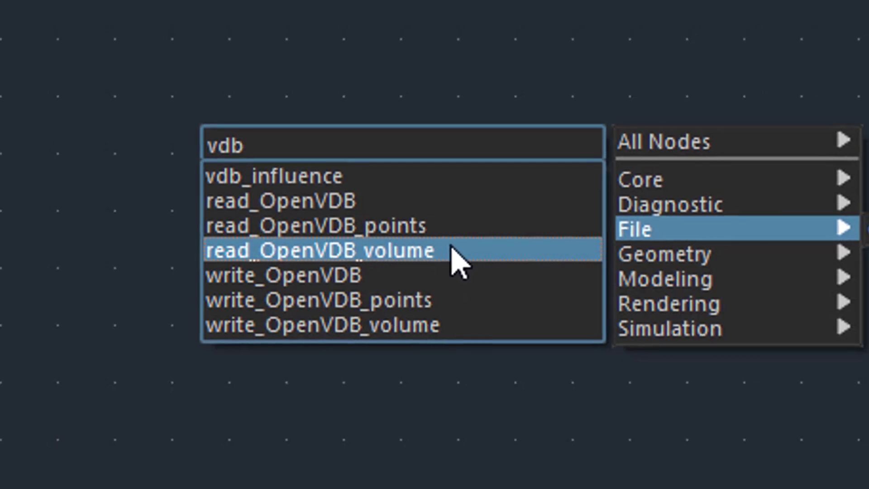
click(453, 250)
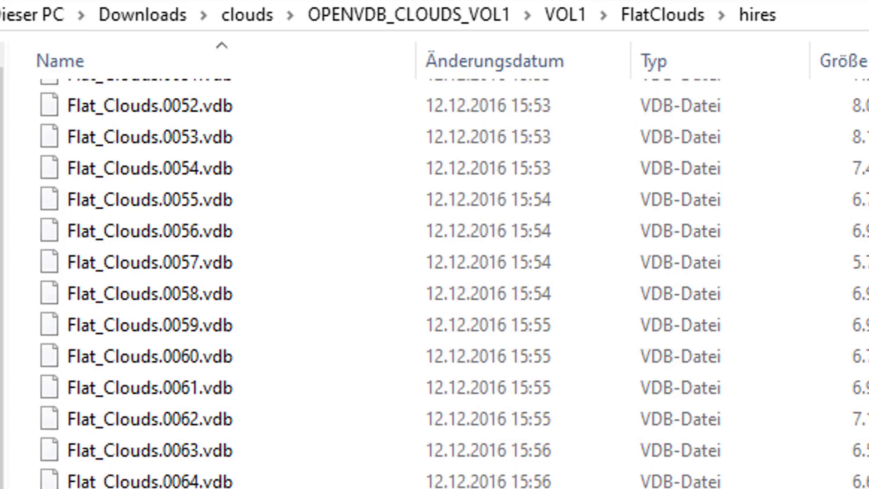
Copy the name of the 0055 cloud file and set the read_OpenVDB_volume node's filename to Flat_Clouds.0055.vdb
click(53, 200)
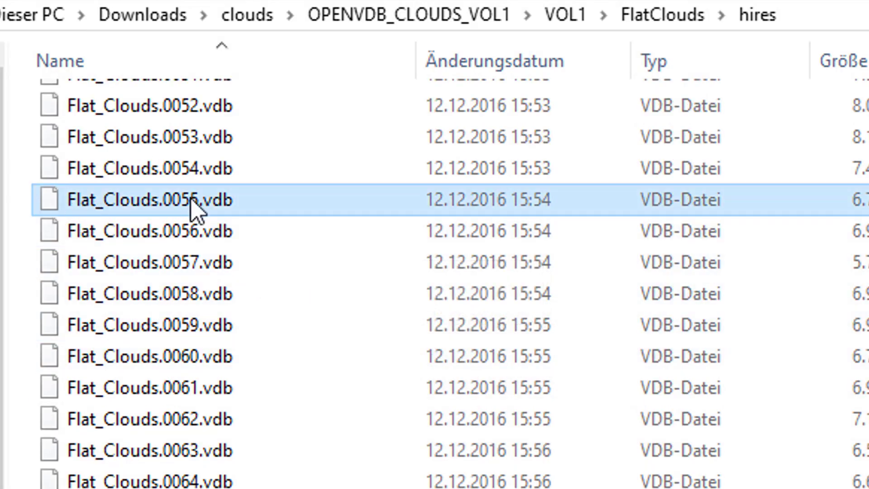
key(F2)
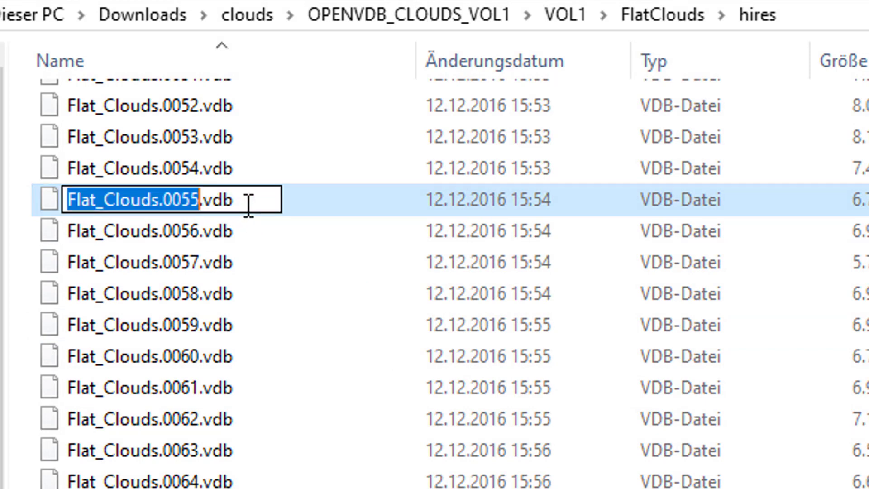
click(257, 206)
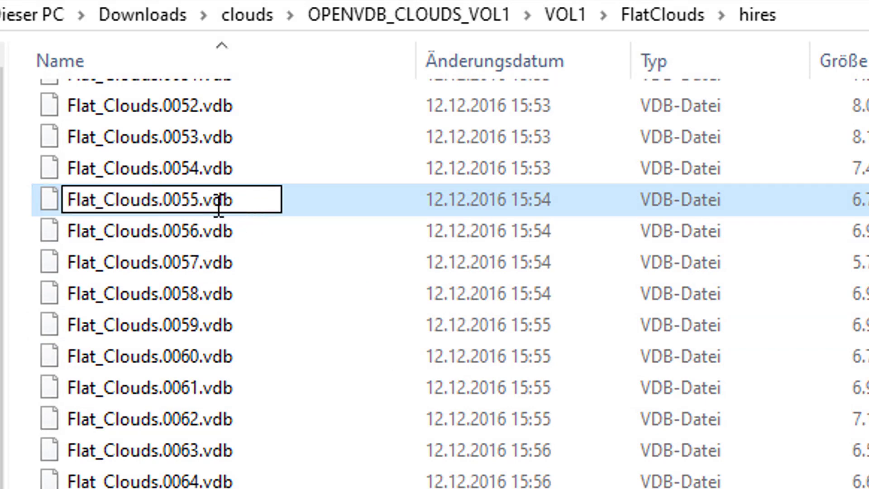
drag(234, 207, 84, 209)
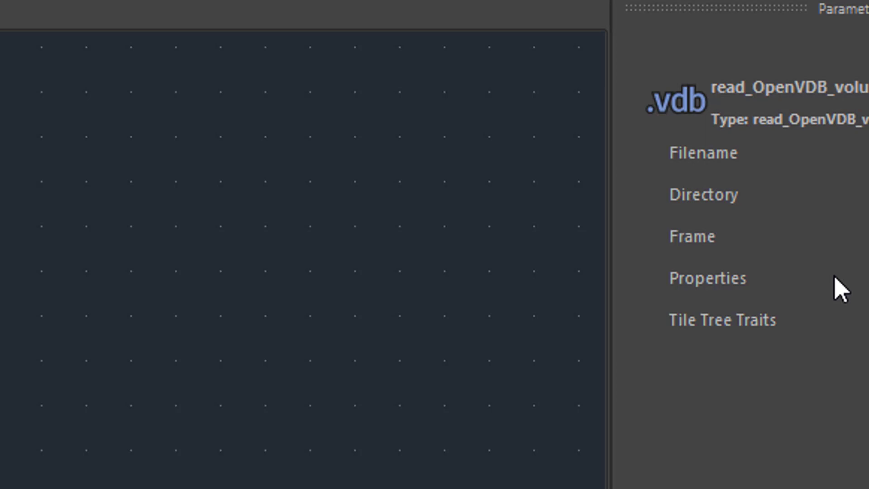
text(Flat_Clouds.0055.vdb)
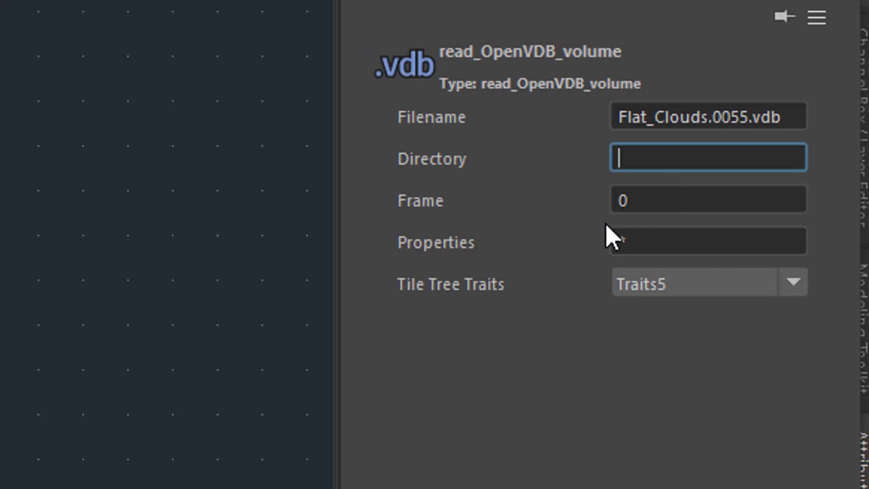
Paste the cloud folder's path as the read node's directory and connect its volumes port to the graph's output node
key(ctrl+v)
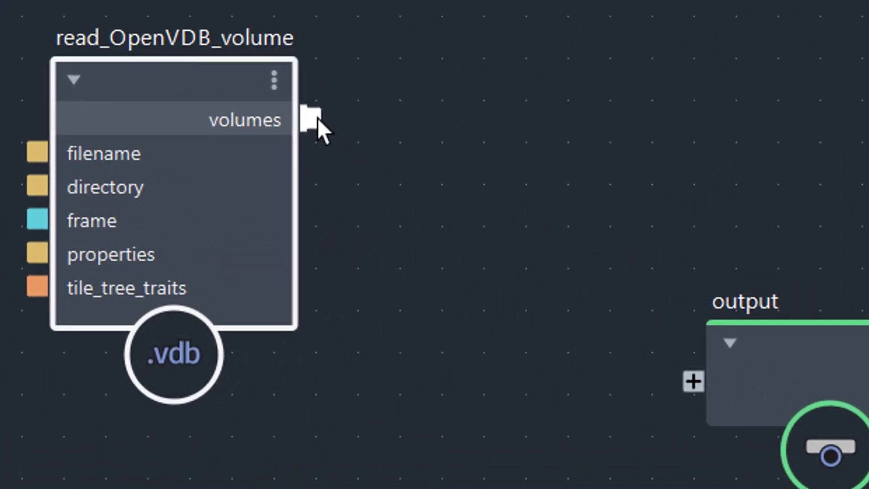
drag(317, 119, 678, 376)
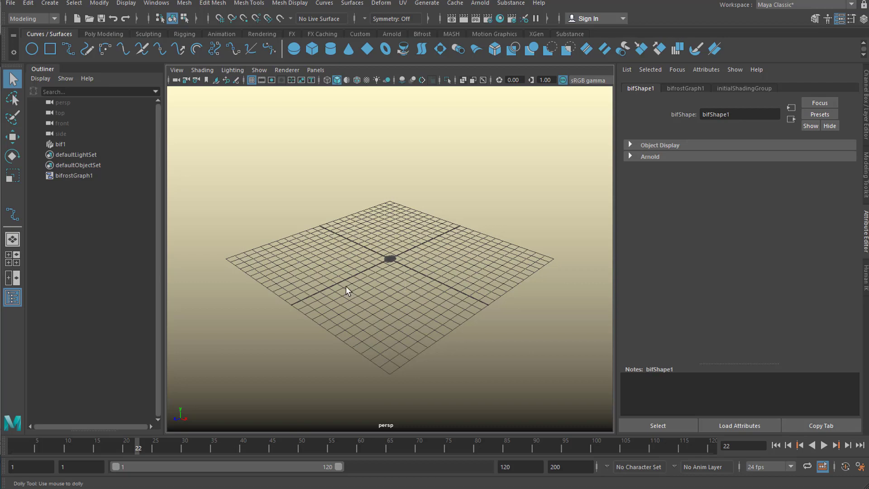
Add an Arnold skydome light to the scene and render the cloud in the Arnold RenderView
alt+right_drag(346, 286, 481, 301)
alt+drag(481, 300, 454, 322)
alt+right_drag(407, 300, 571, 321)
alt+drag(482, 322, 482, 288)
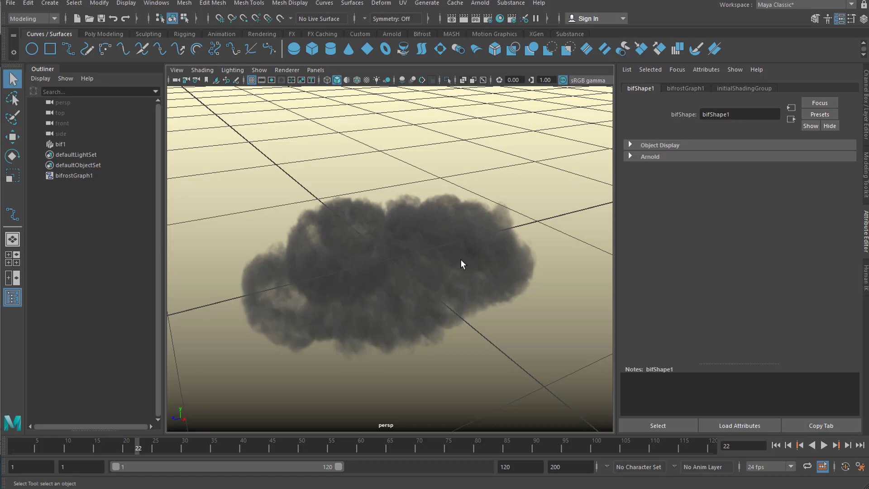
alt+drag(461, 260, 453, 284)
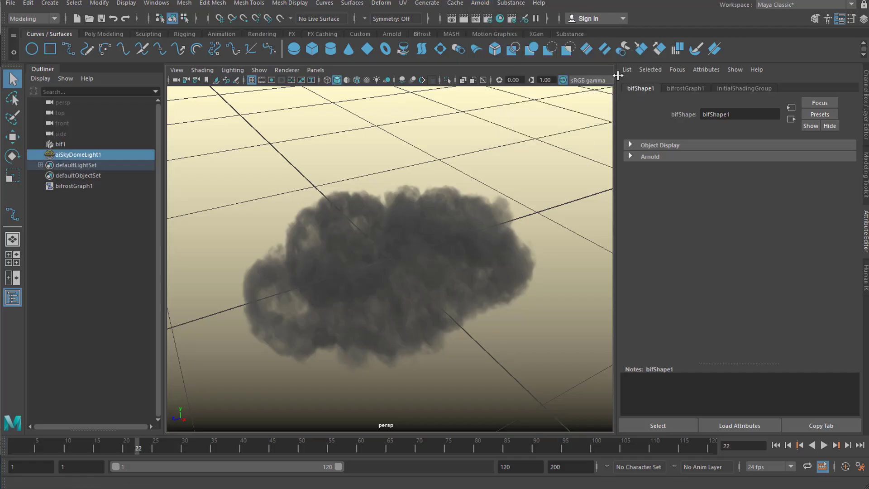
click(481, 5)
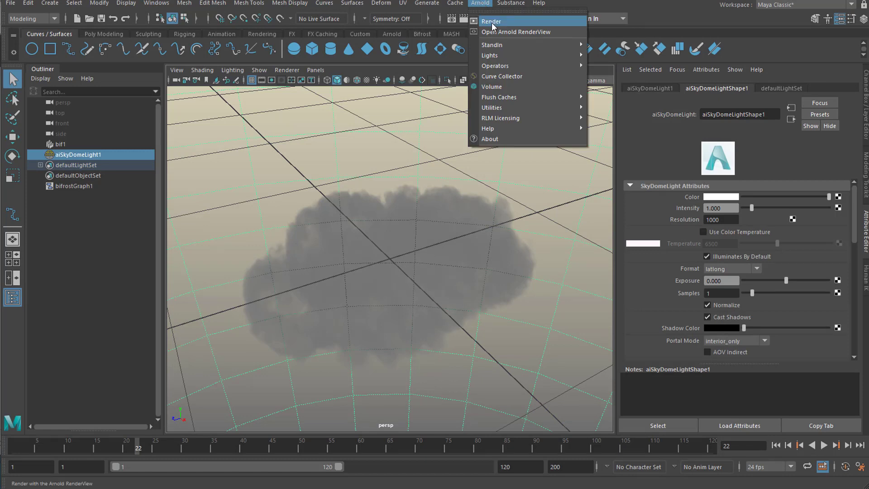
key(Escape)
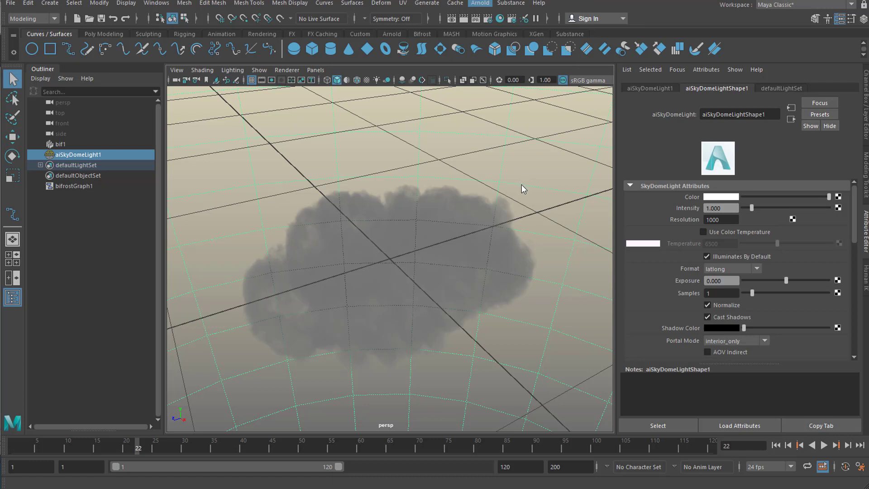
key(Return)
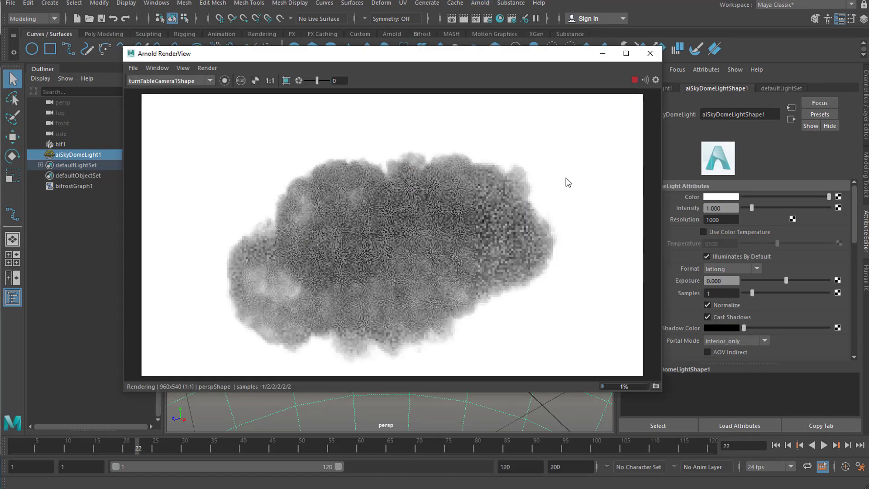